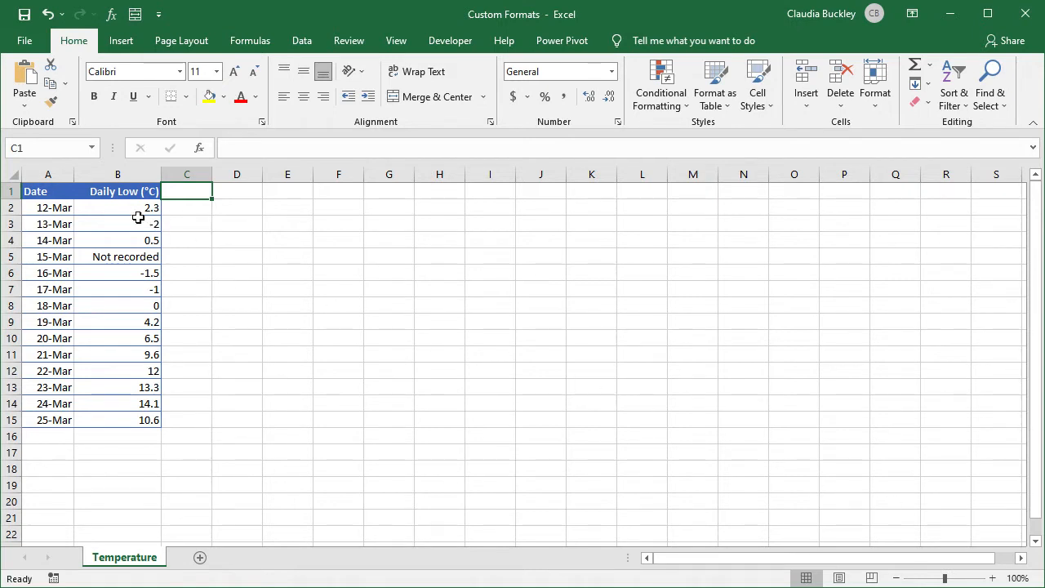
- Select the daily lows in B2:B15 and open Format Cells on the Custom number category
left_click_drag(135, 210, 143, 420)
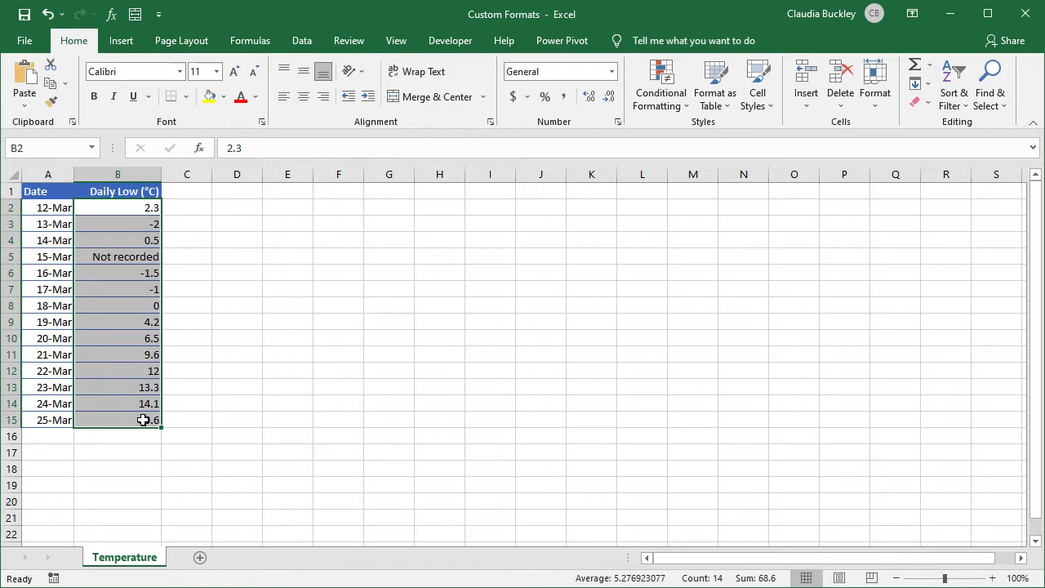
right_click(112, 228)
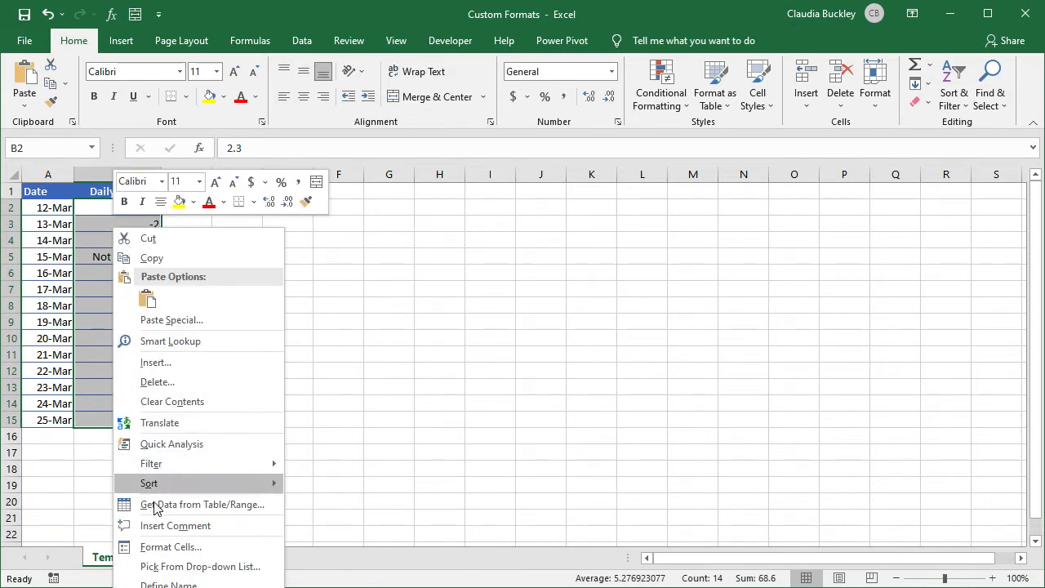
left_click(159, 547)
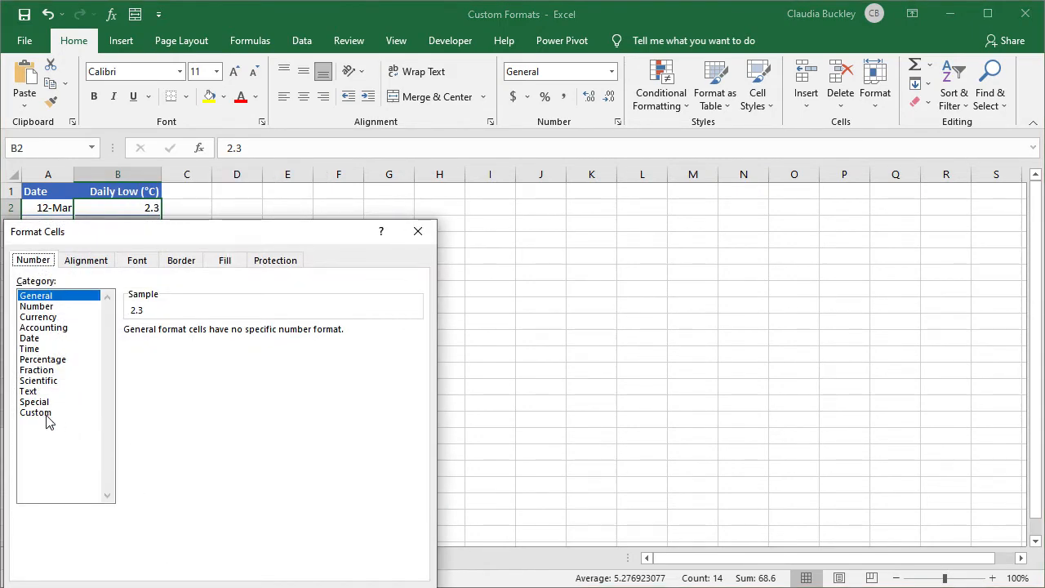
left_click(36, 412)
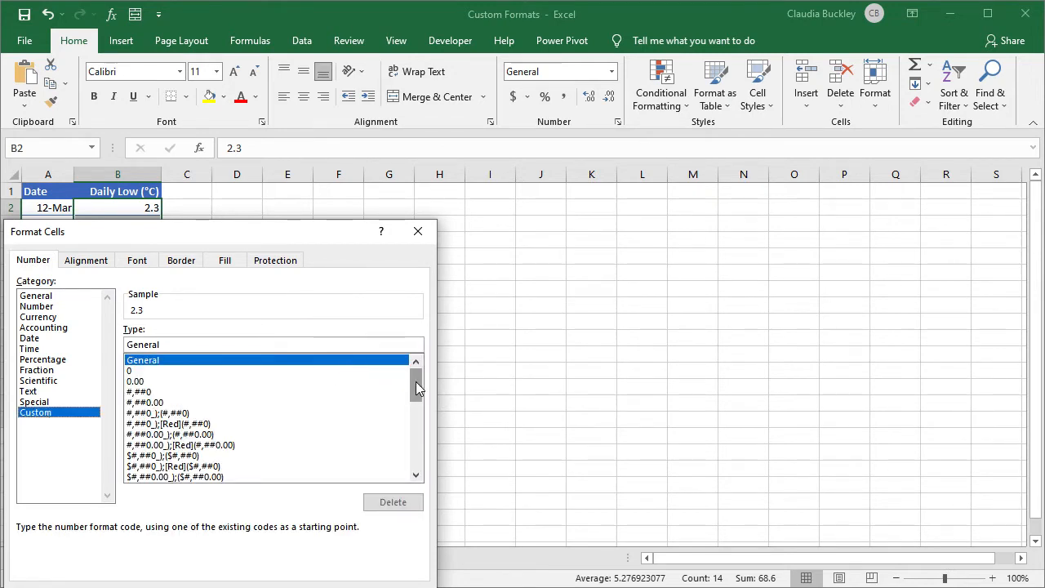
left_click_drag(416, 381, 422, 452)
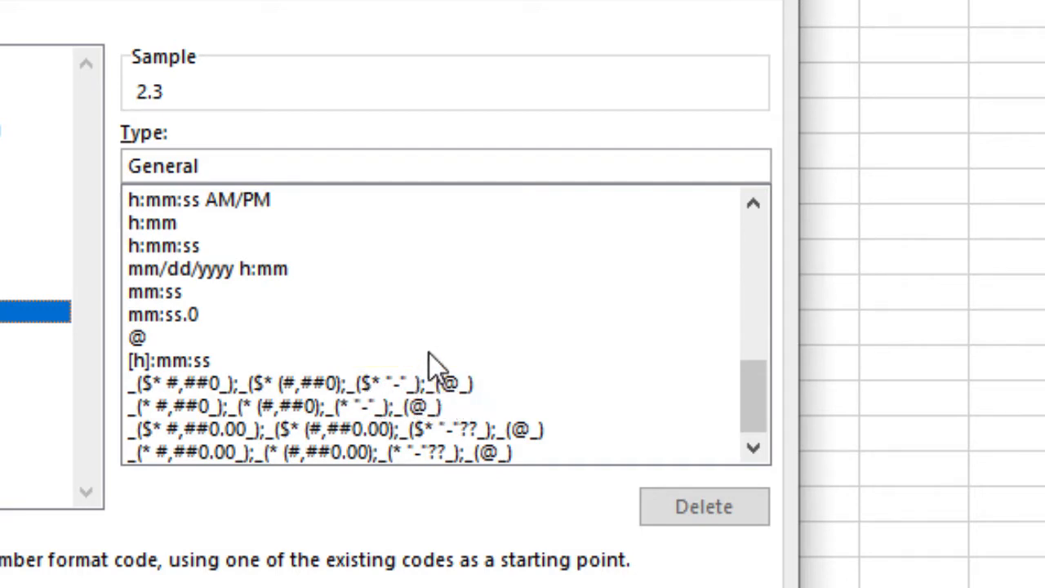
left_click_drag(761, 394, 746, 272)
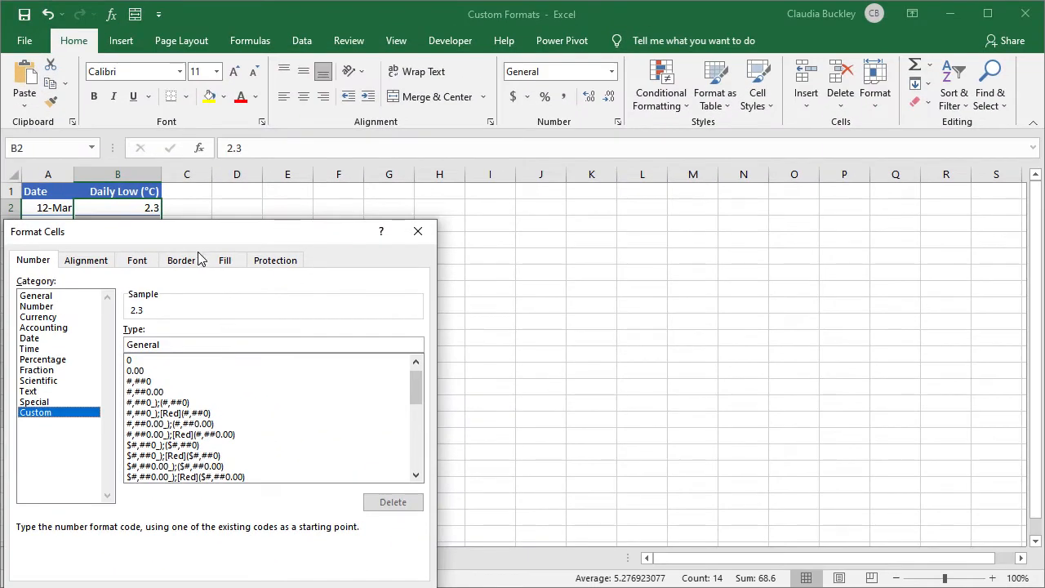
- Start from the 0.00 format code and trim it to one decimal, 0.0
left_click_drag(196, 242, 441, 109)
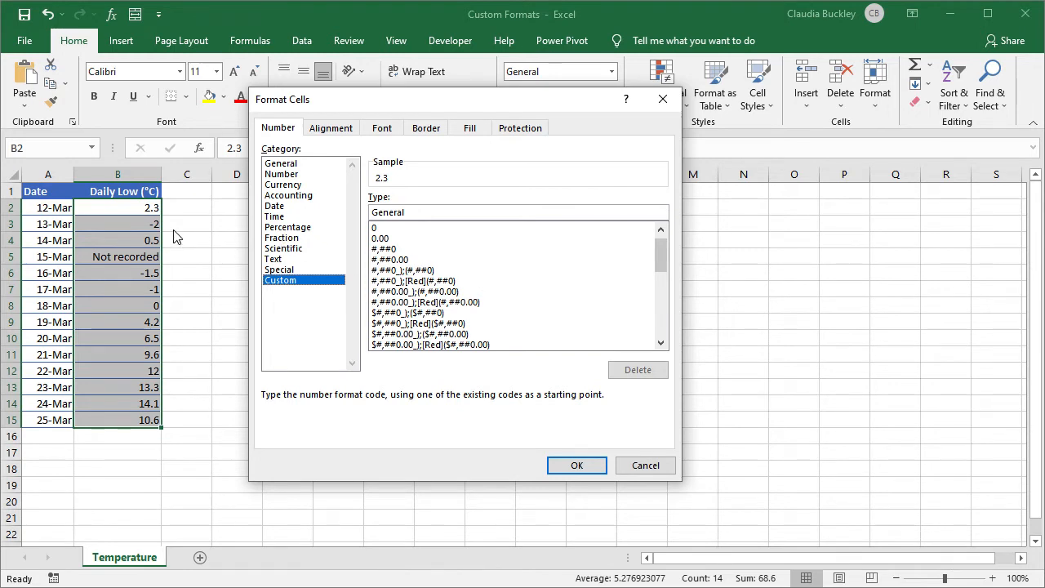
left_click(391, 239)
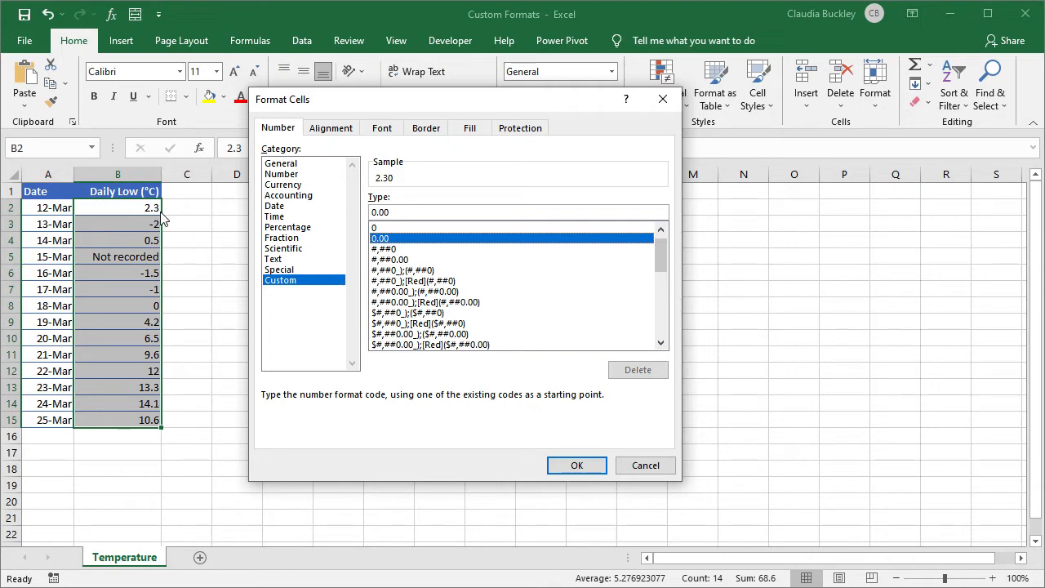
left_click(405, 212)
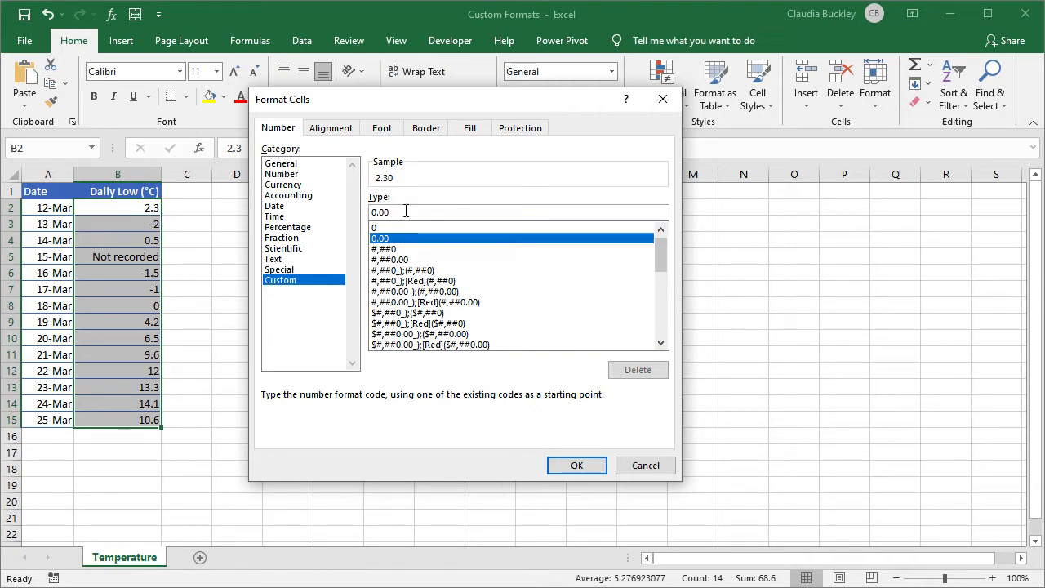
key("BackSpace")
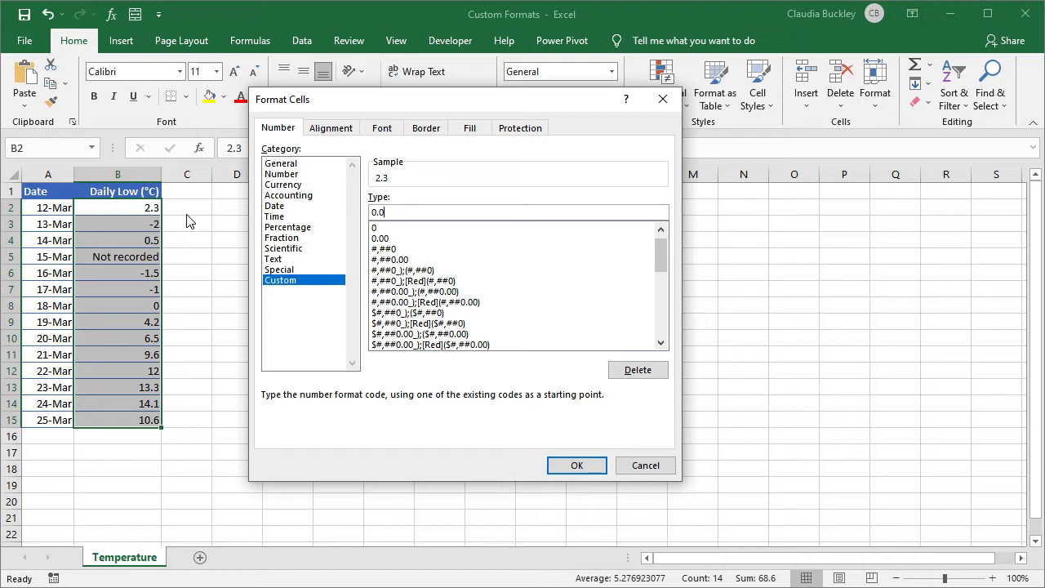
- Extend the code to 0.0;[Red]-0.0;General;[Red]@ and apply it to the daily lows
type(";")
type("[Red]-")
type("0.0")
type(";General")
type(";")
type("[Red]")
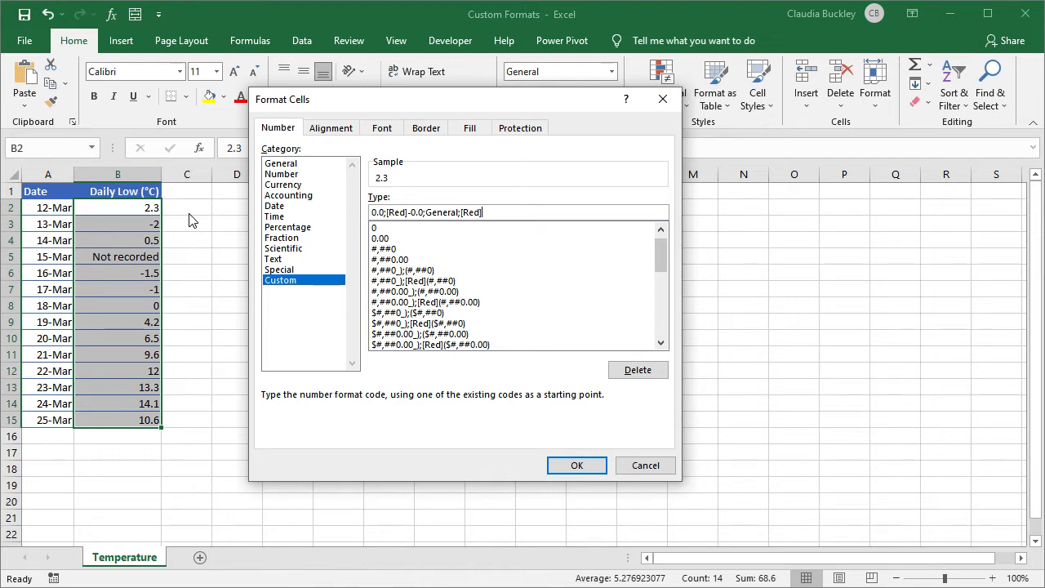
type("@")
left_click(606, 471)
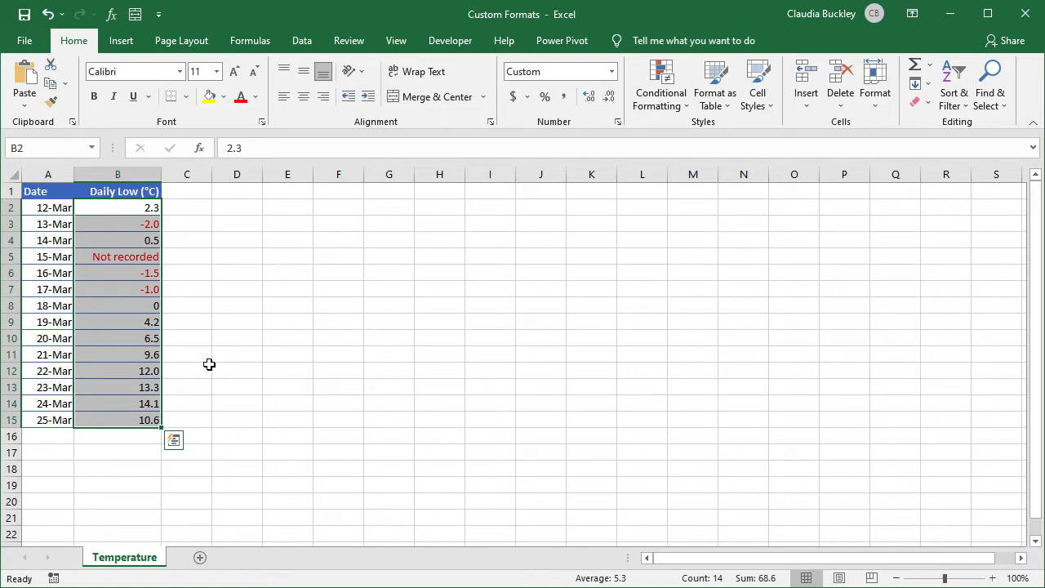
- Reopen Format Cells for the temperatures to review the saved custom format
key("ctrl+1")
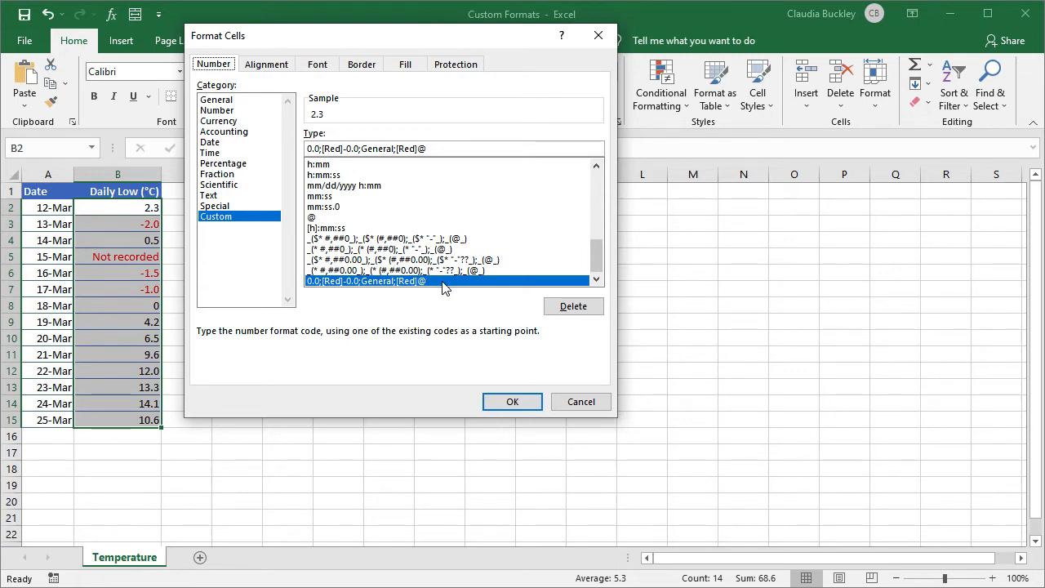
scroll(362, 200, "up", 3)
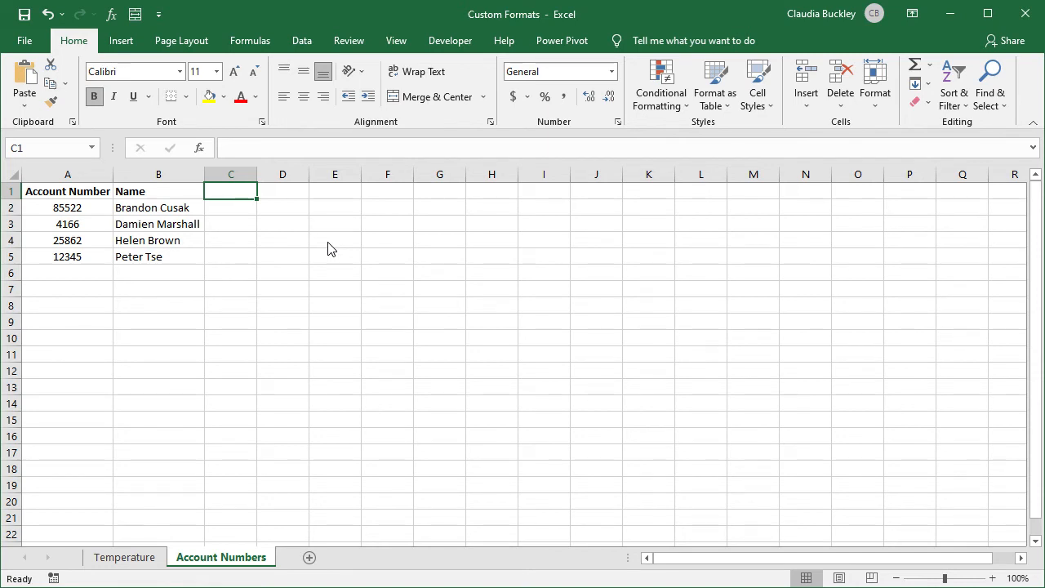
left_click(49, 210)
mouse_move(50, 210)
left_mouse_down()
mouse_move(53, 259)
mouse_move(57, 211)
left_mouse_up()
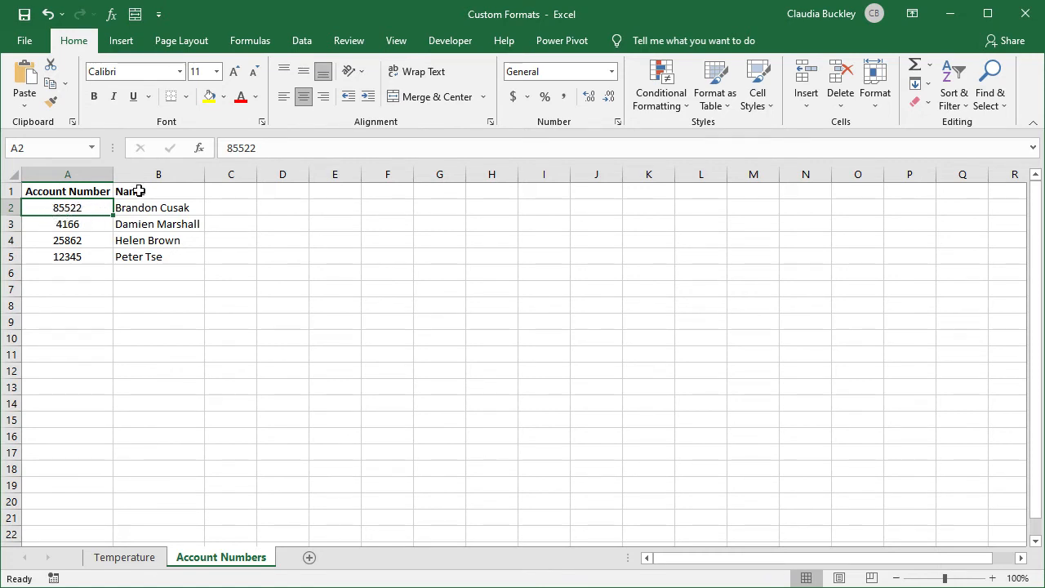
left_click(223, 148)
type("0")
key("Return")
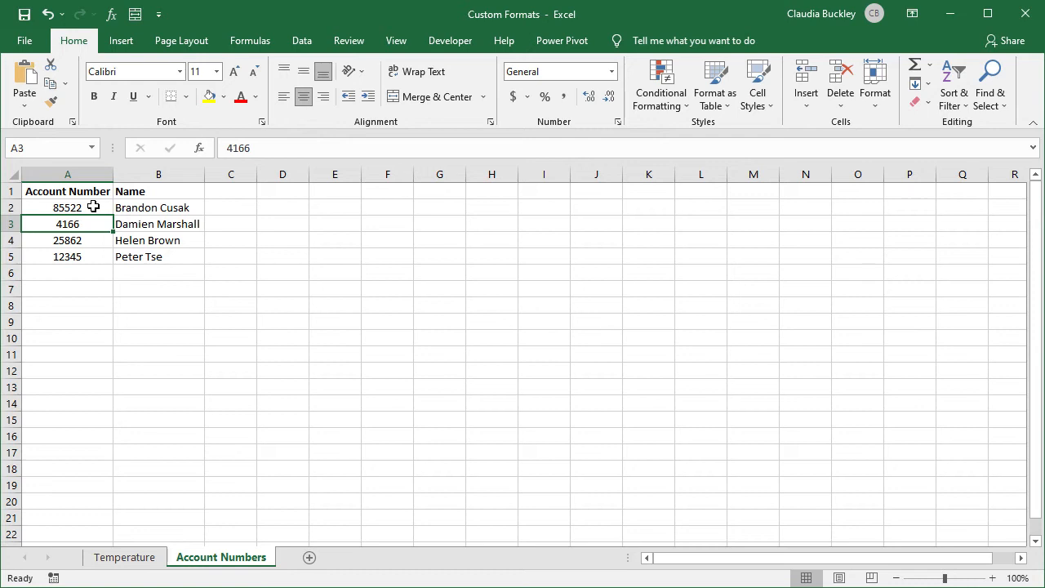
left_click_drag(90, 207, 80, 257)
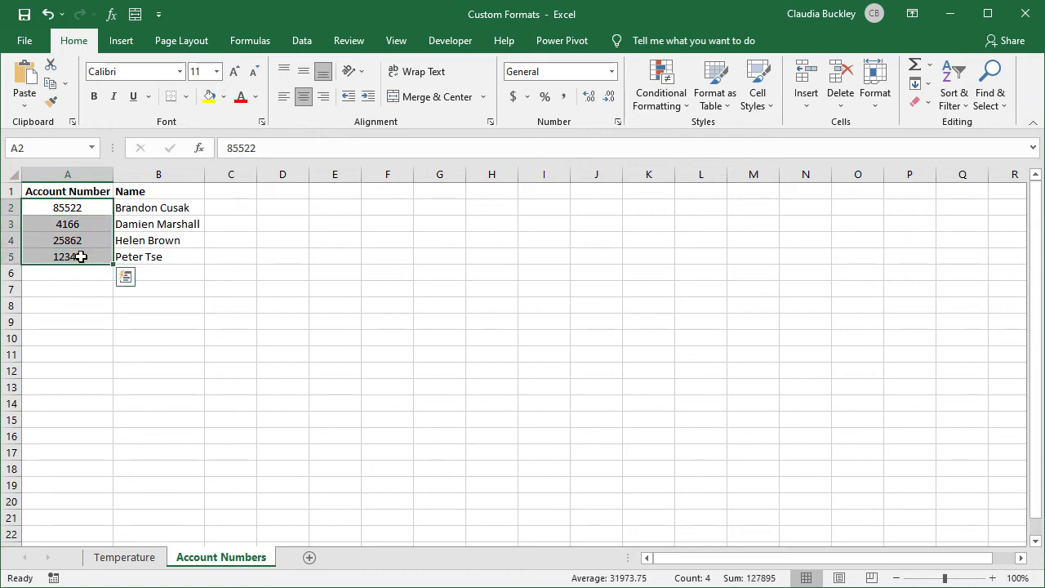
- Give the account numbers the custom format 000000 so each shows six digits
key("ctrl+1")
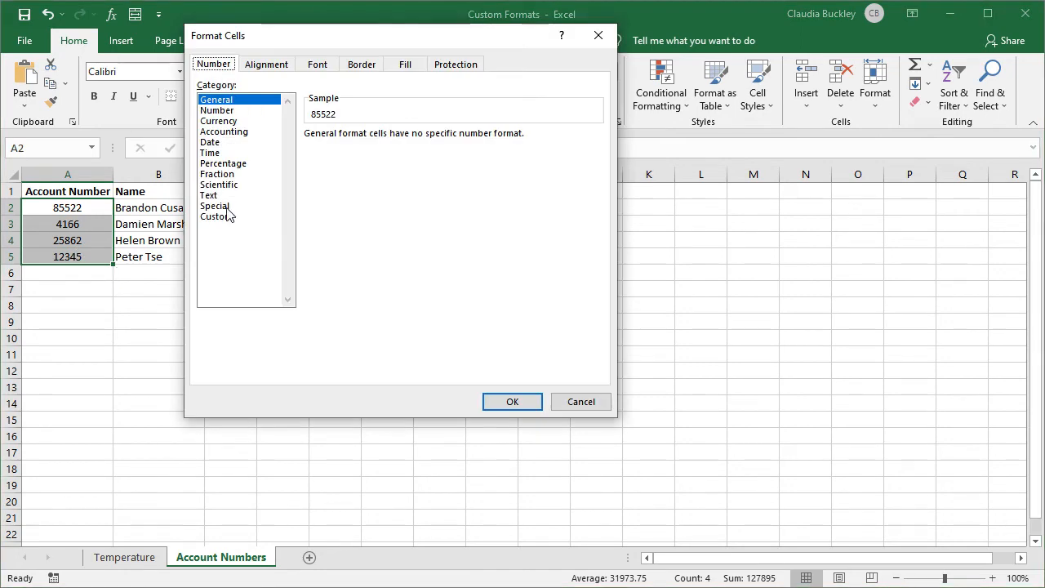
left_click(225, 216)
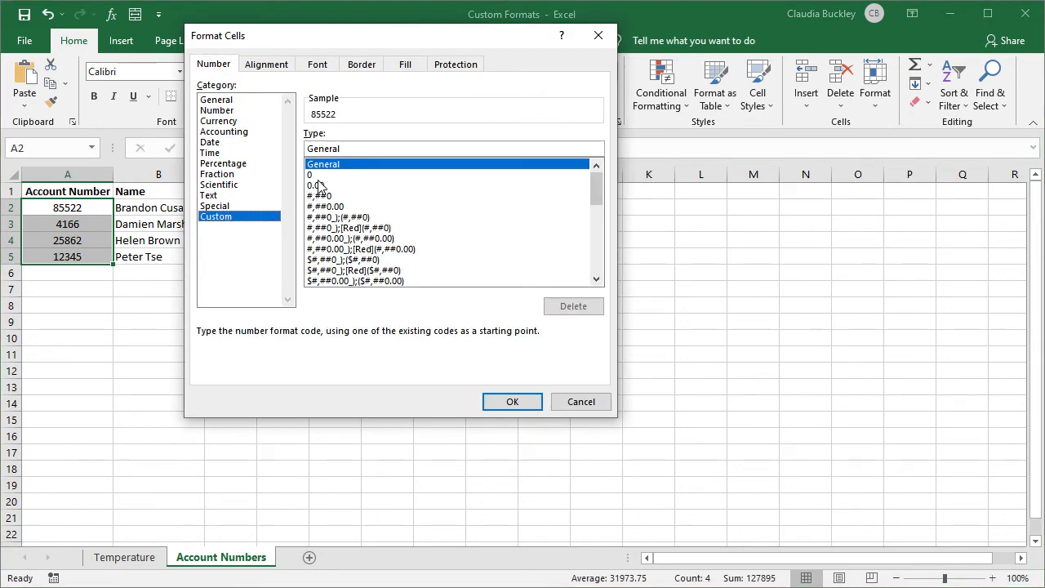
left_click(318, 175)
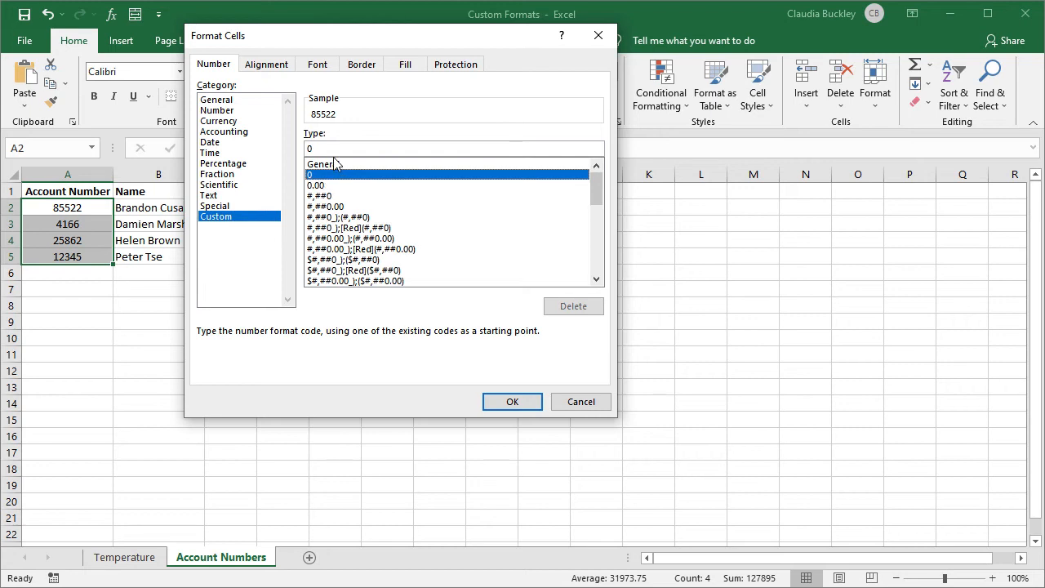
left_click(335, 148)
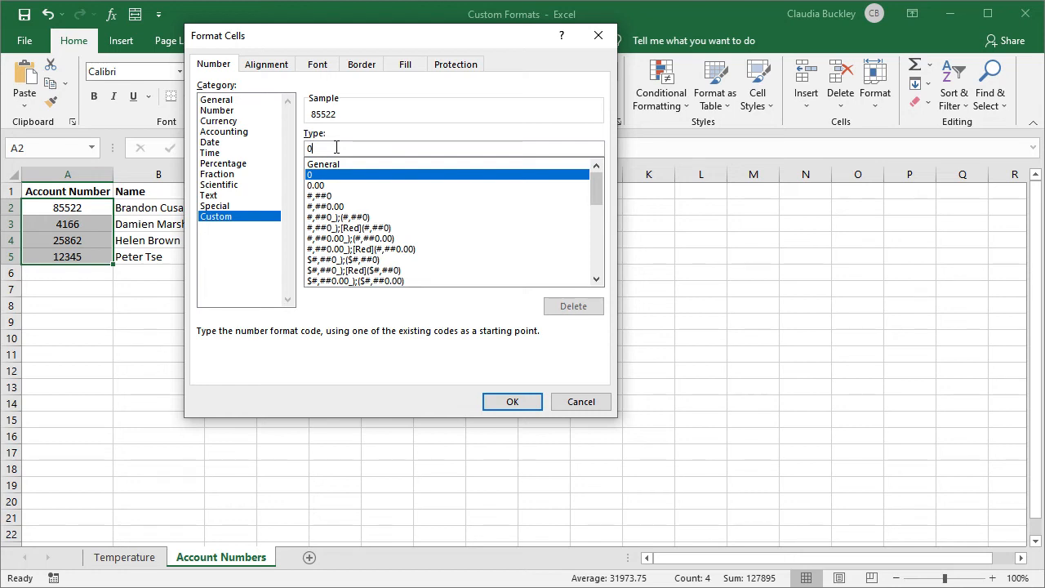
type("00000")
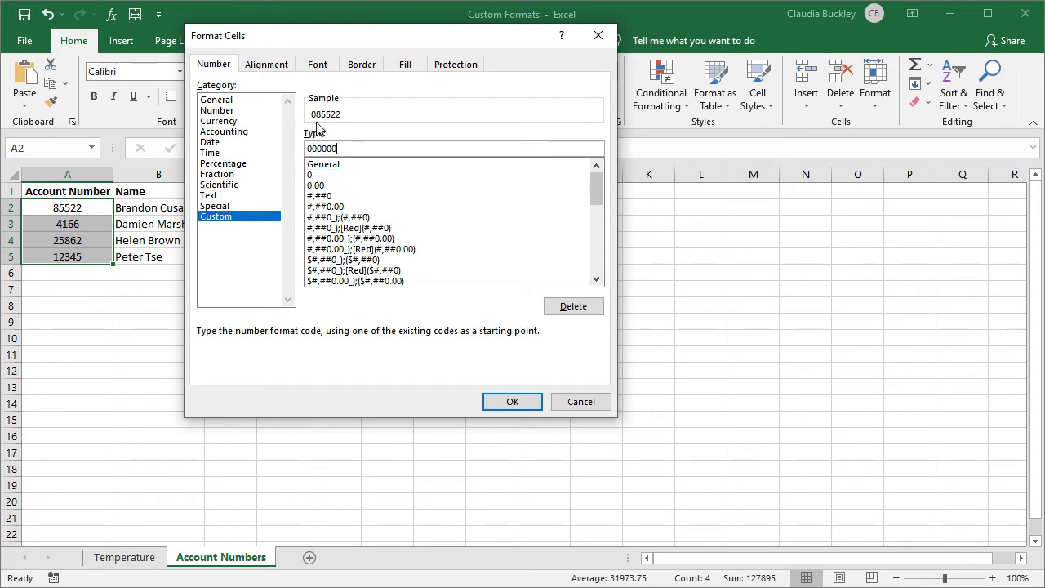
left_click(510, 405)
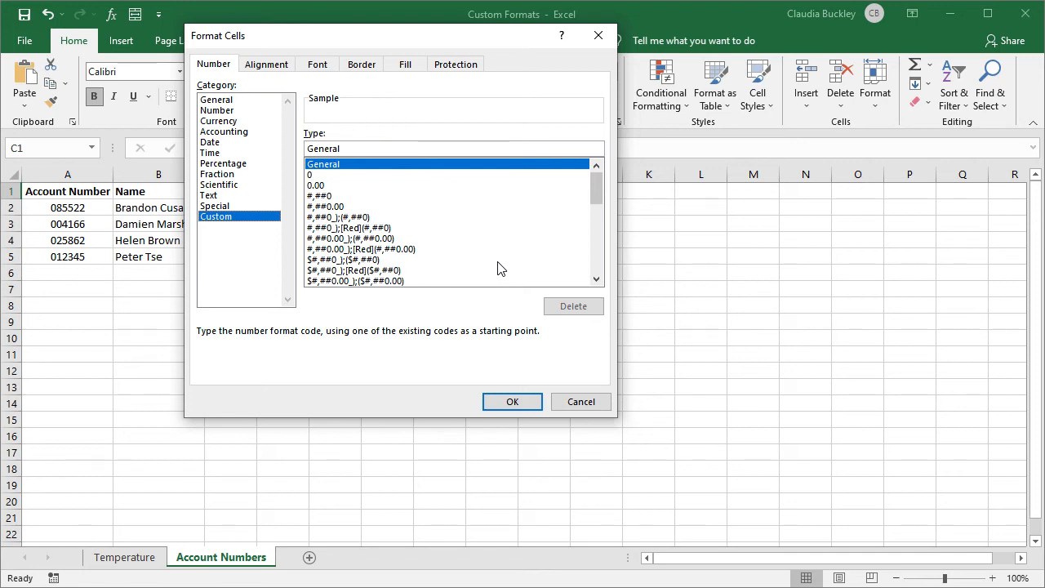
- Find the saved 000000 custom format in the Type list and delete it
left_click_drag(595, 191, 597, 280)
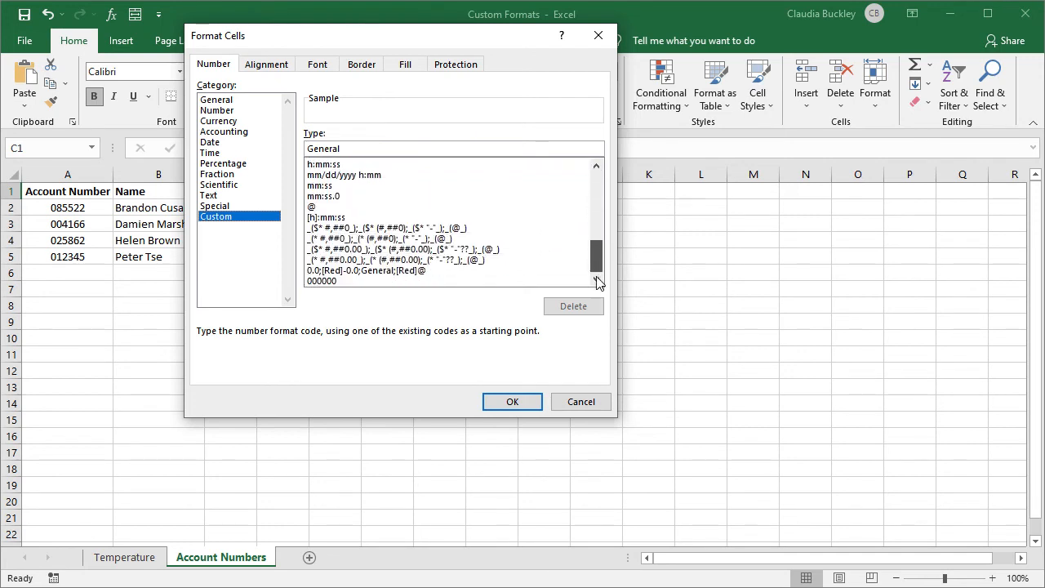
left_click(385, 281)
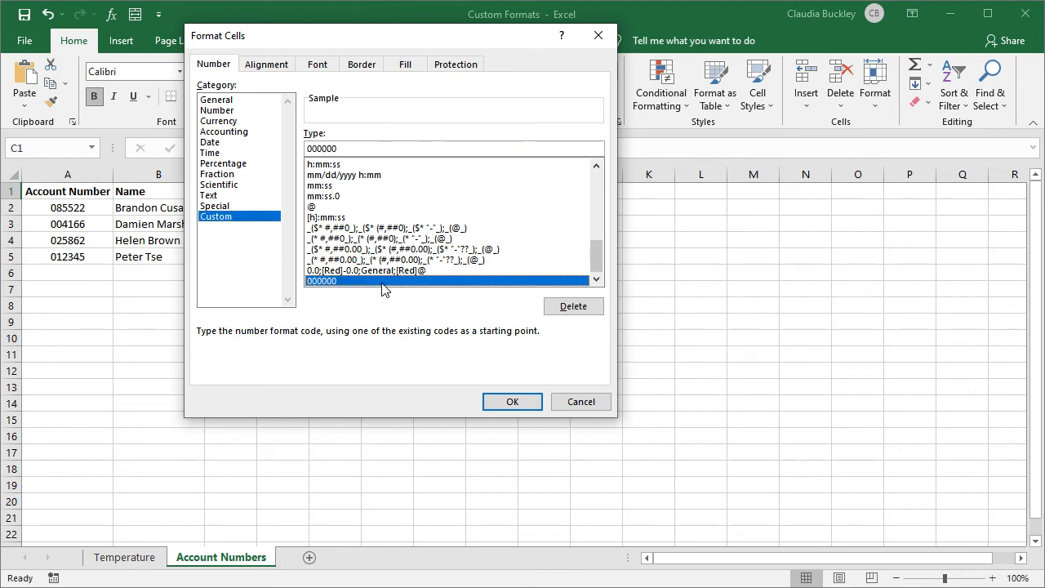
left_click(572, 309)
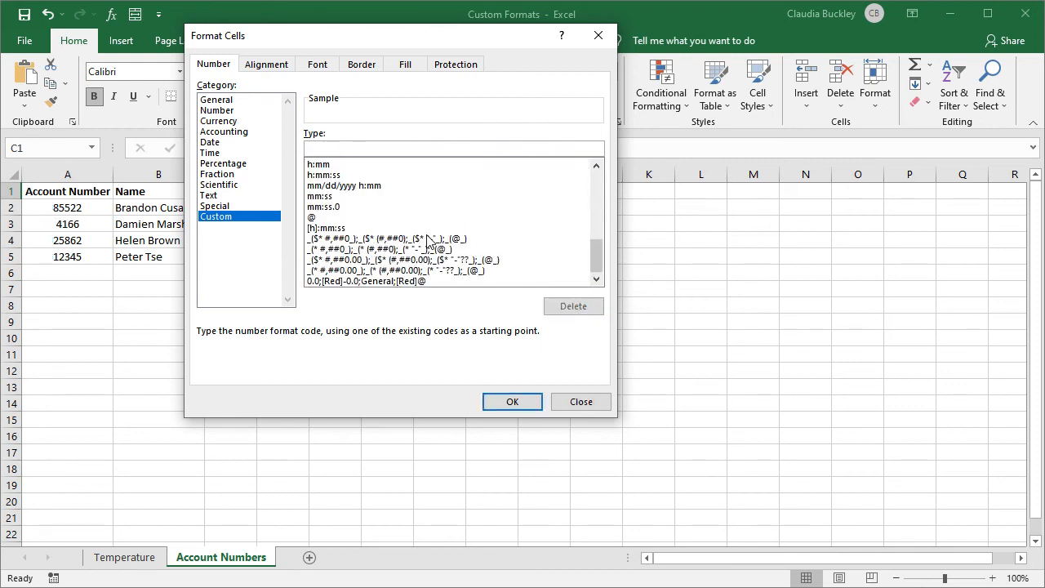
- Delete the saved 0.0;[Red]-0.0;General;[Red]@ format from the Custom type list
left_click(428, 239)
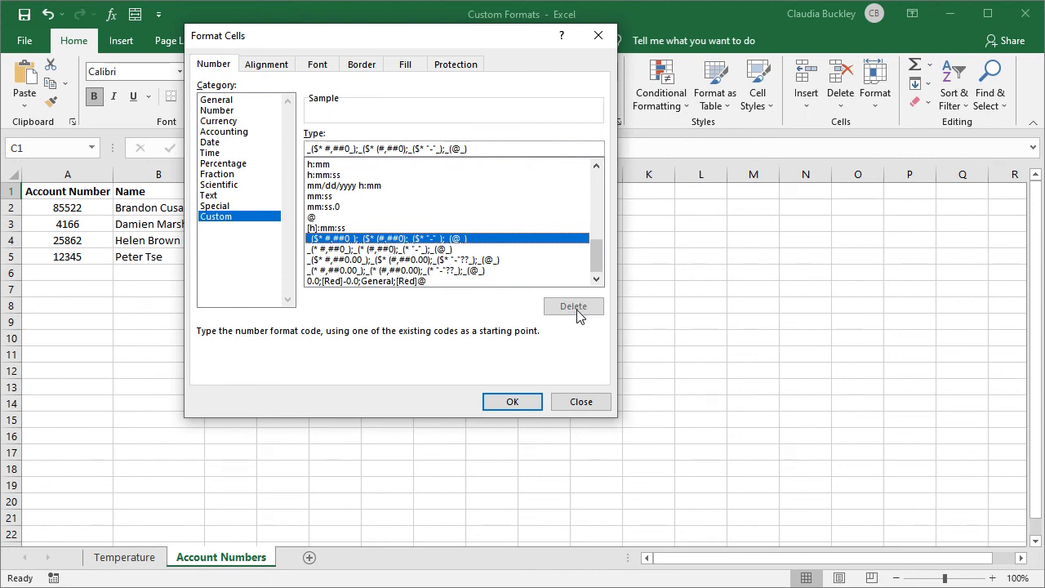
left_click(478, 281)
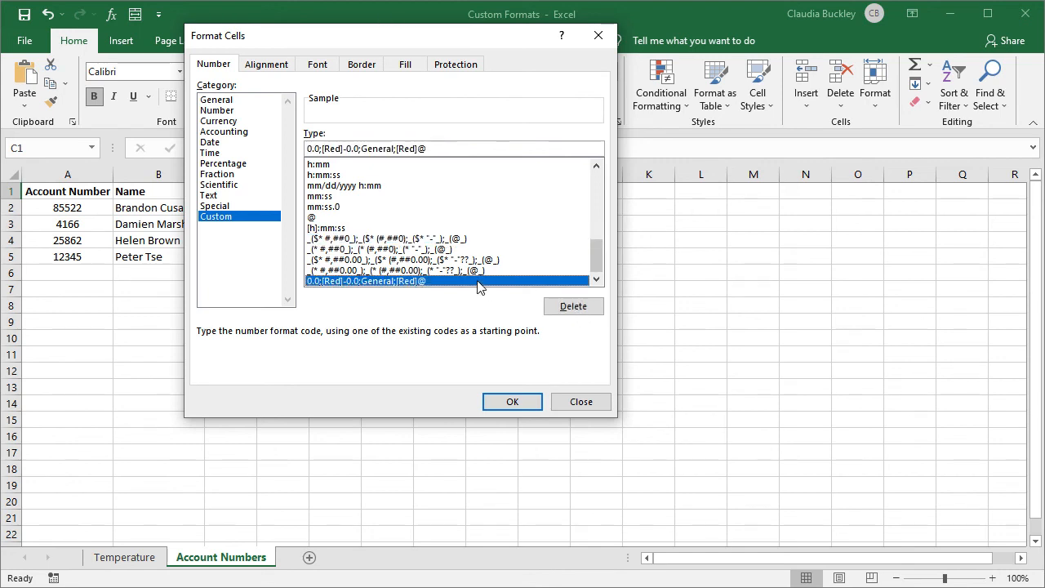
left_click(563, 308)
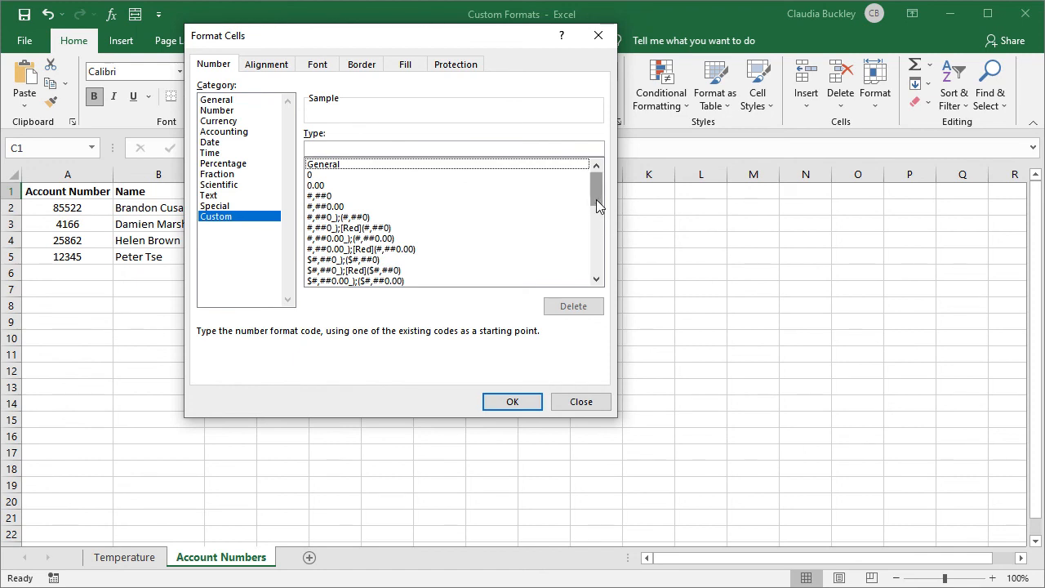
left_click_drag(596, 199, 597, 295)
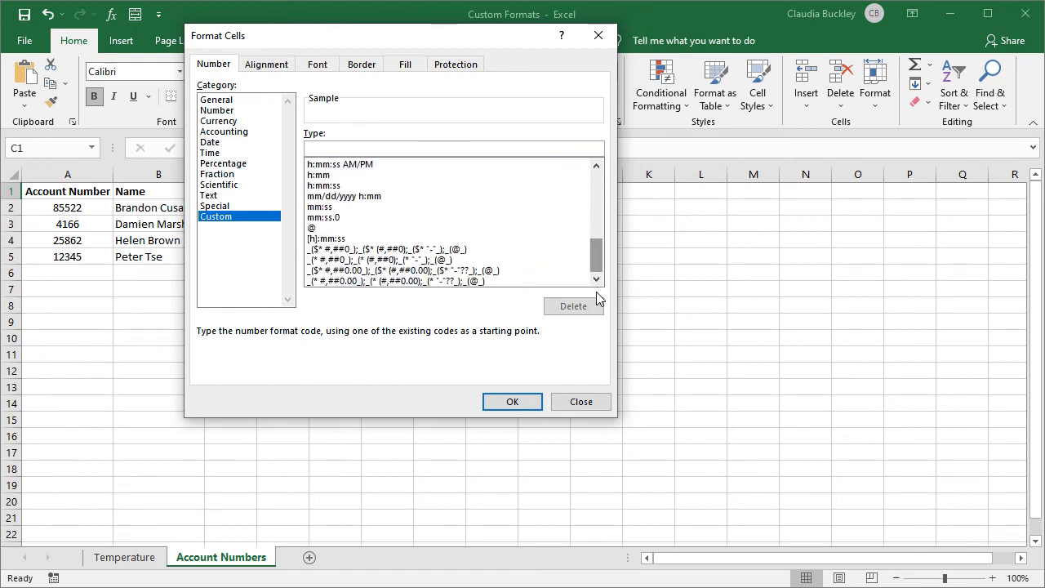